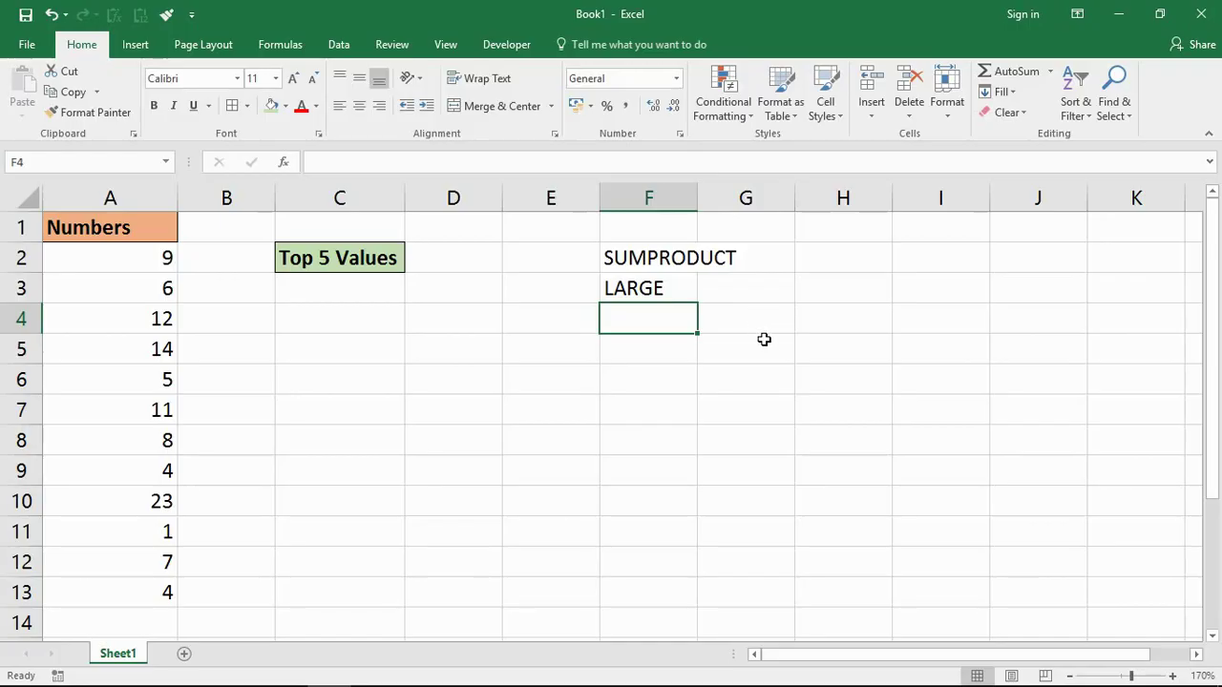
Step: Check the SUMPRODUCT and LARGE function names in F2 and F3, leaving F2 unchanged
left_click(672, 255)
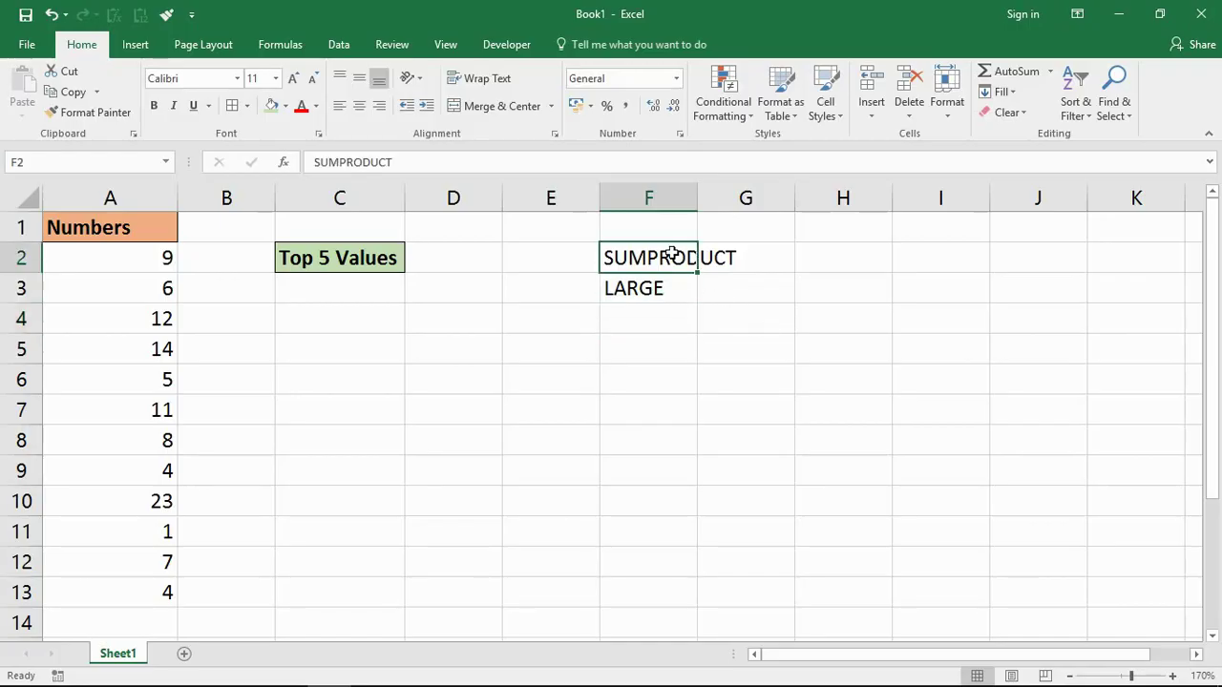
left_click(665, 286)
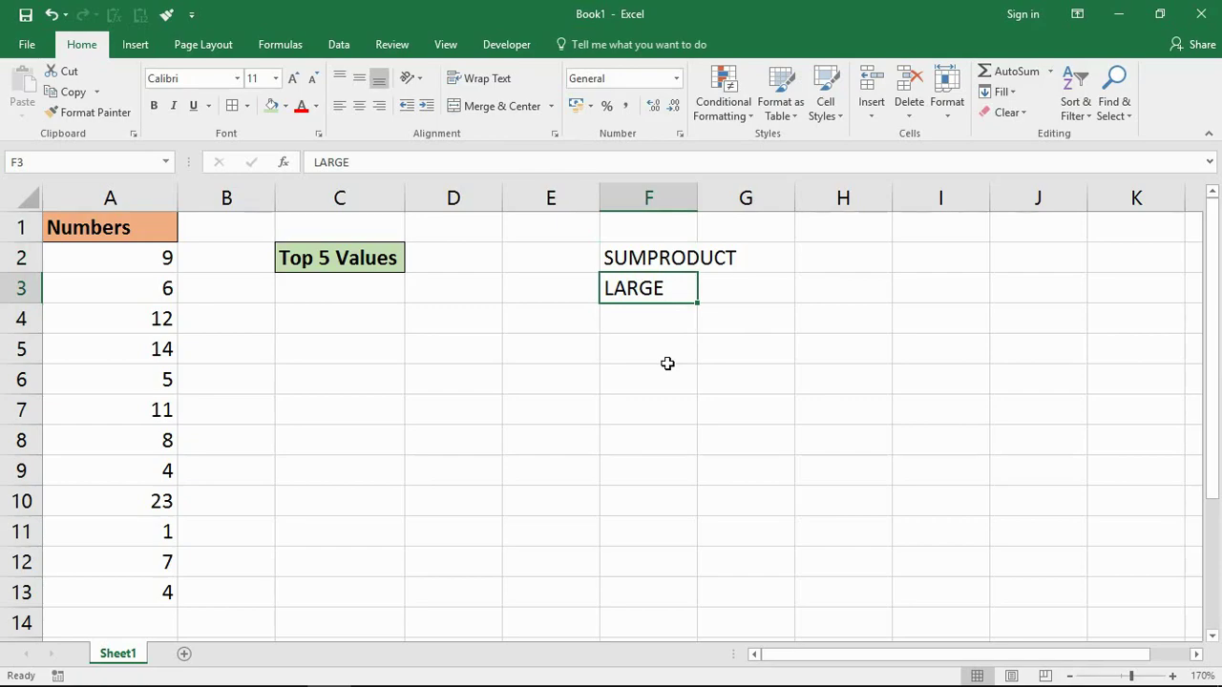
double_click(656, 260)
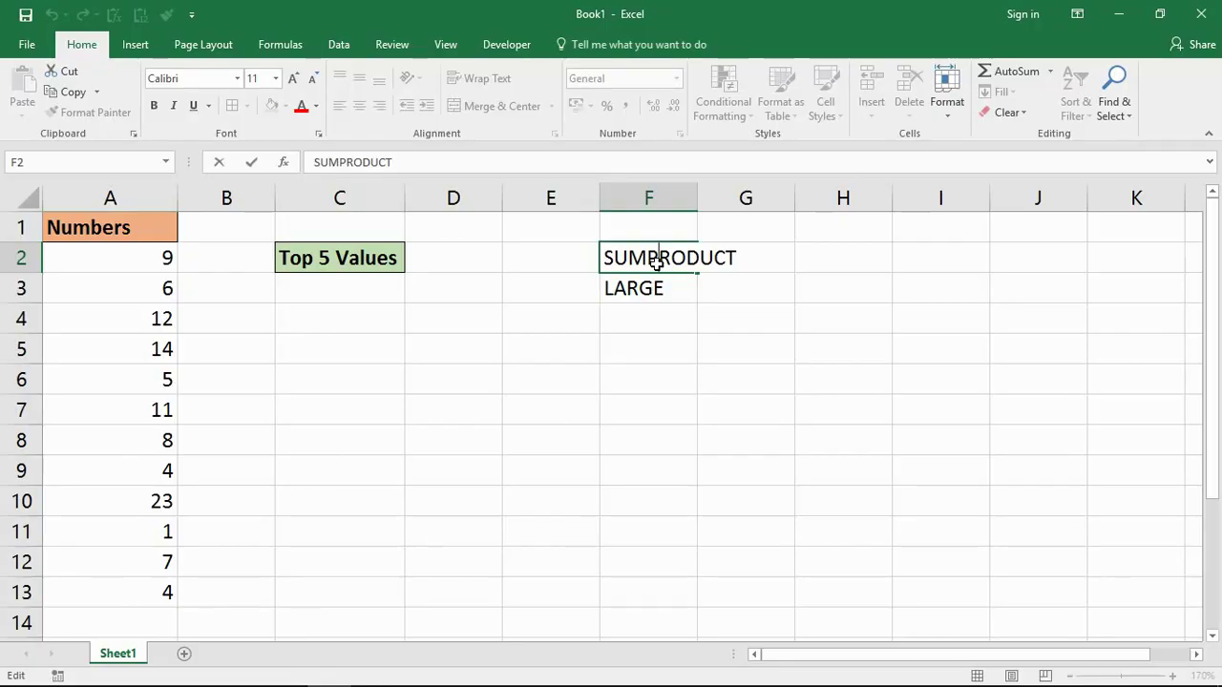
key("Return")
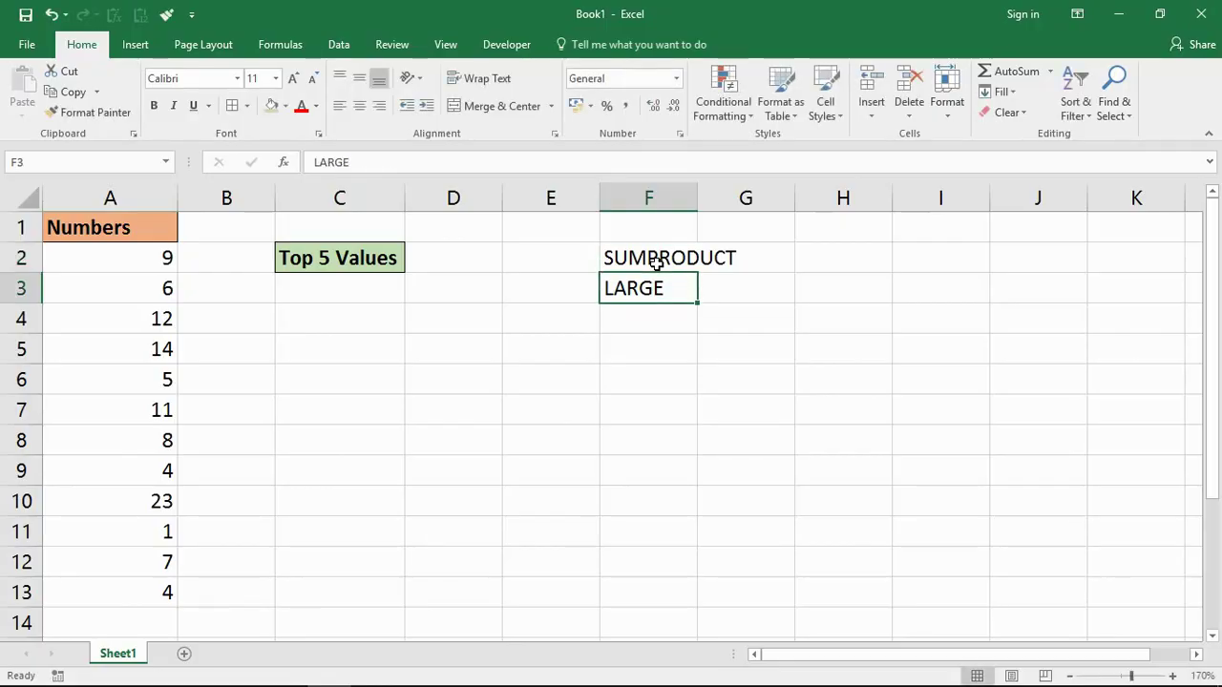
Step: In C3, start the formula =SUMPRODUCT(LARGE( using the function autocomplete suggestions
key("Down")
key("Left")
key("Left")
key("Left")
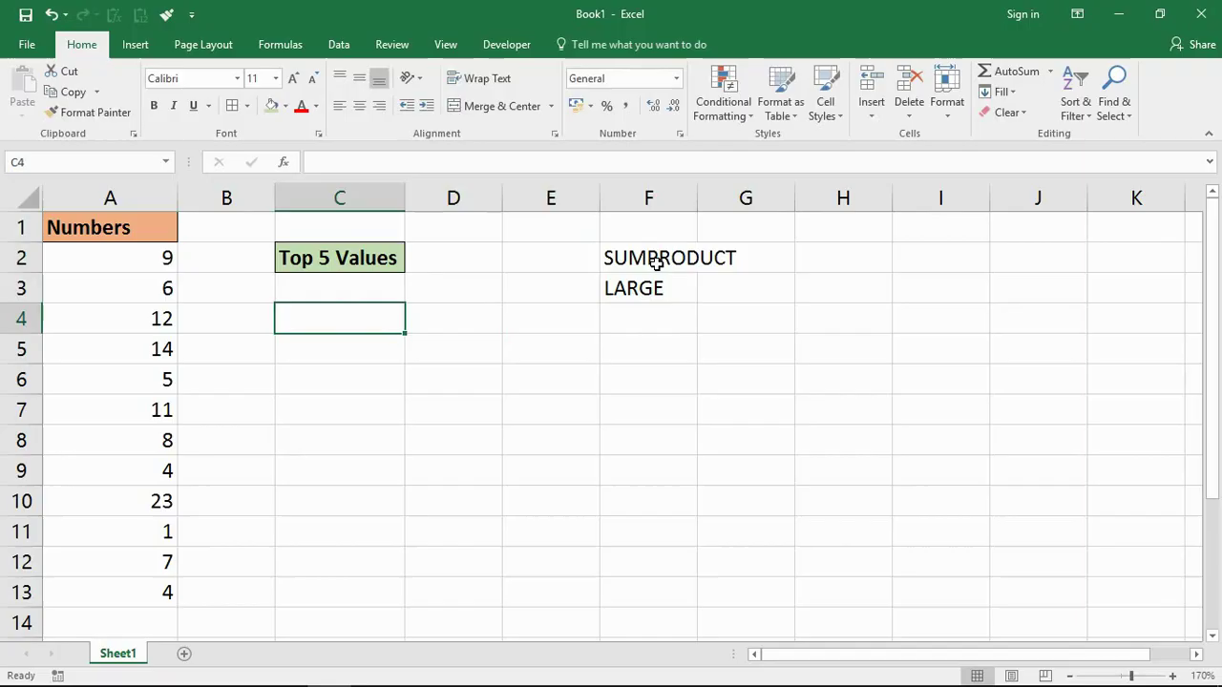
key("Up")
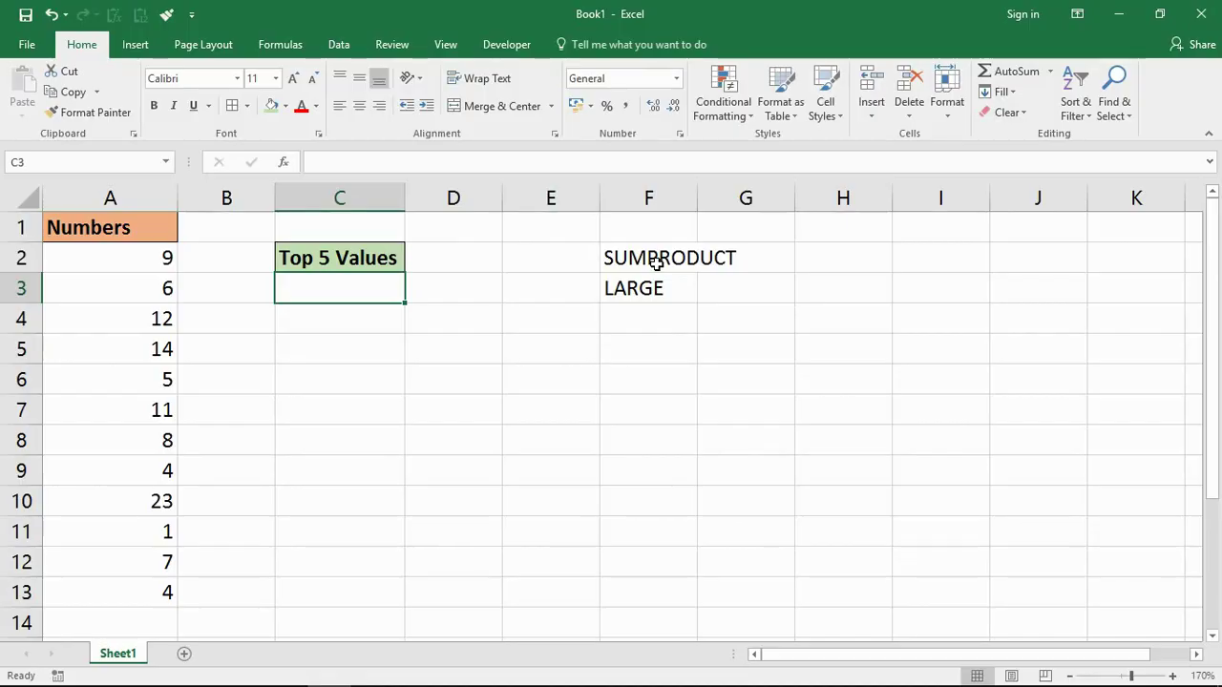
type("=")
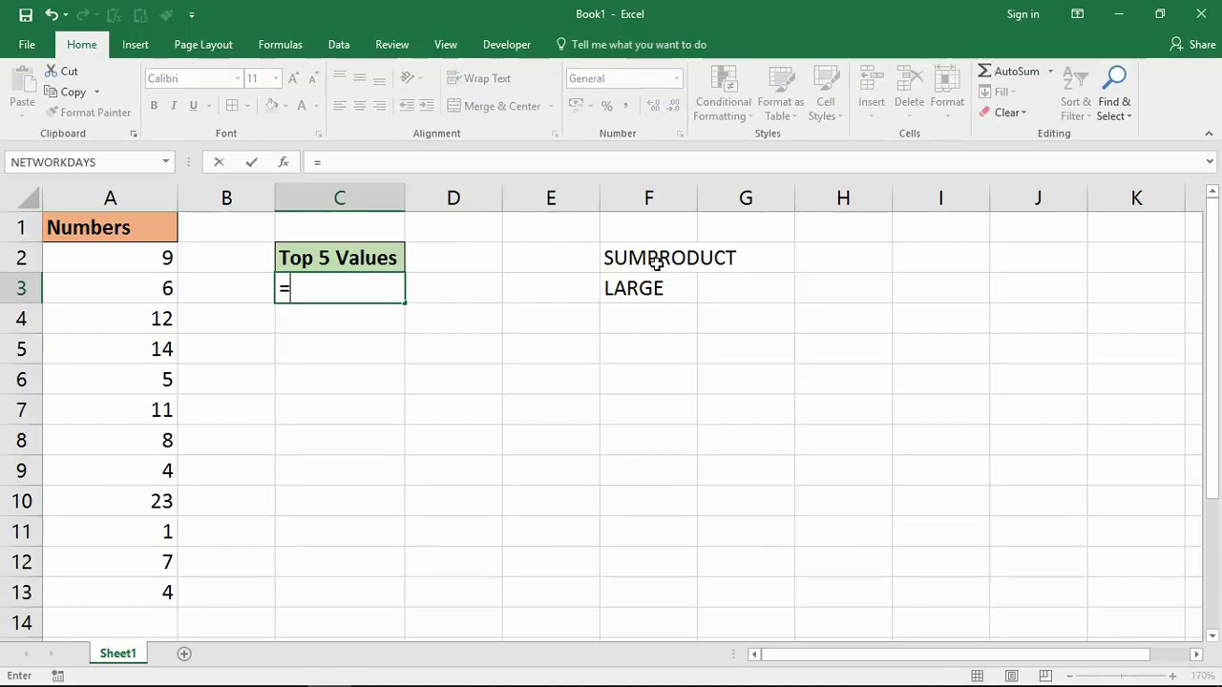
type("SUM")
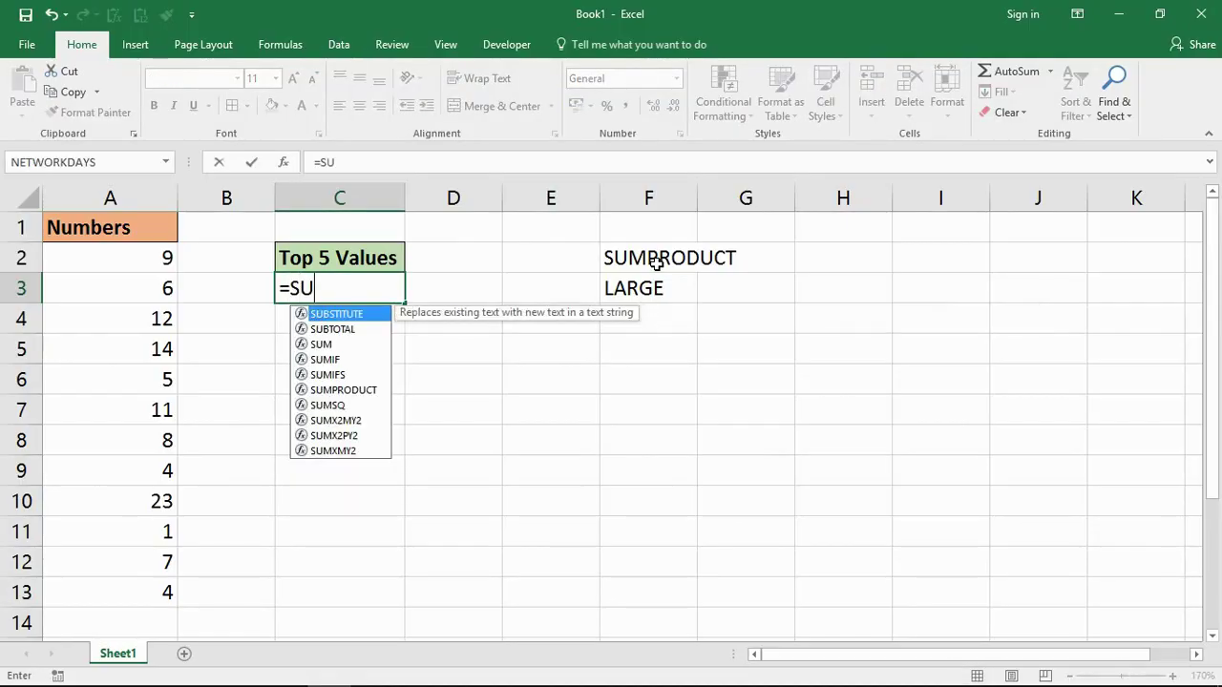
key("Down")
key("Down")
key("Down")
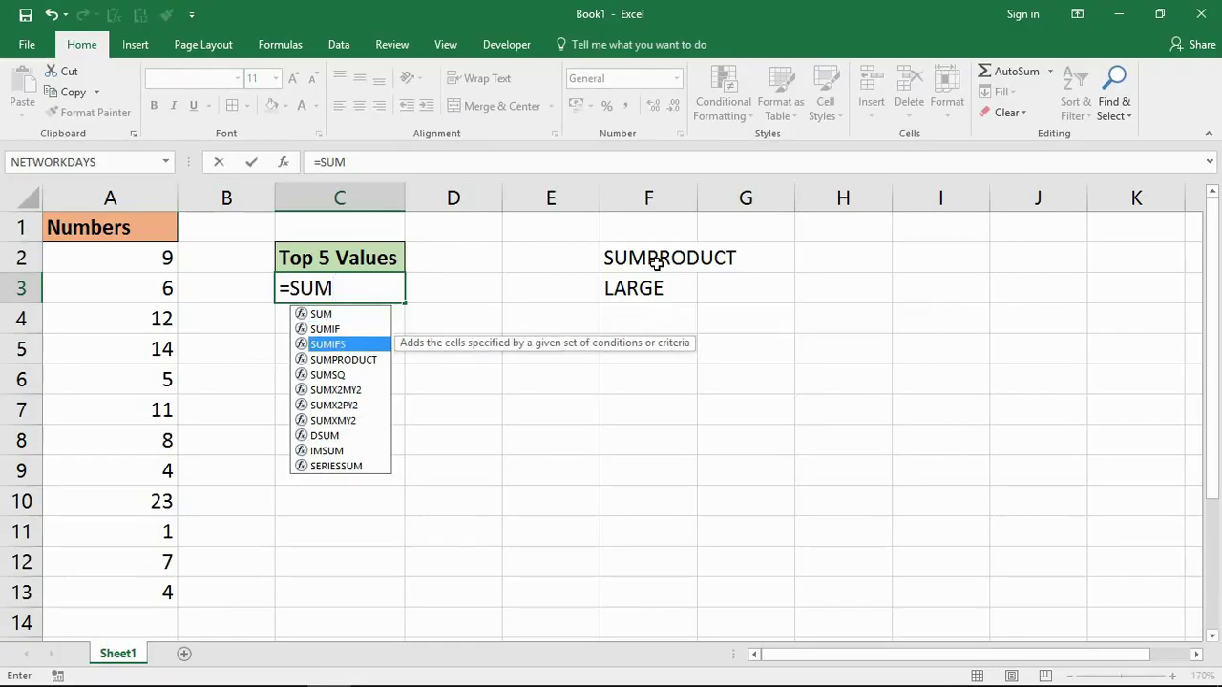
key("Tab")
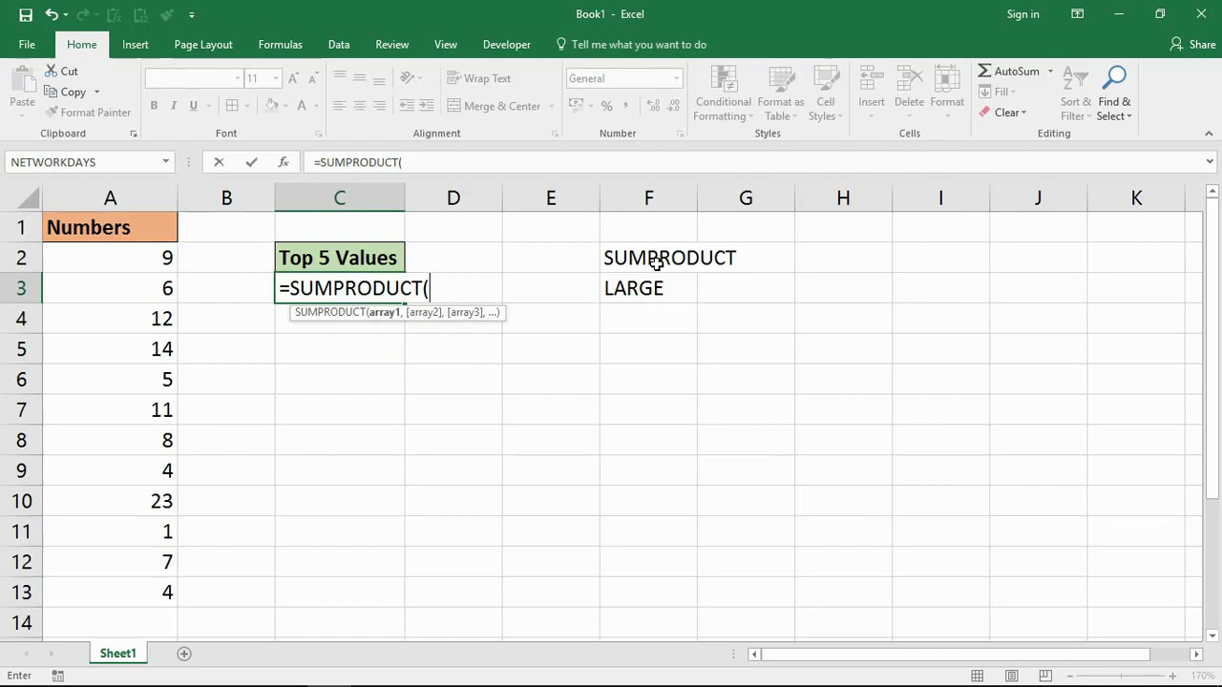
type("LAR")
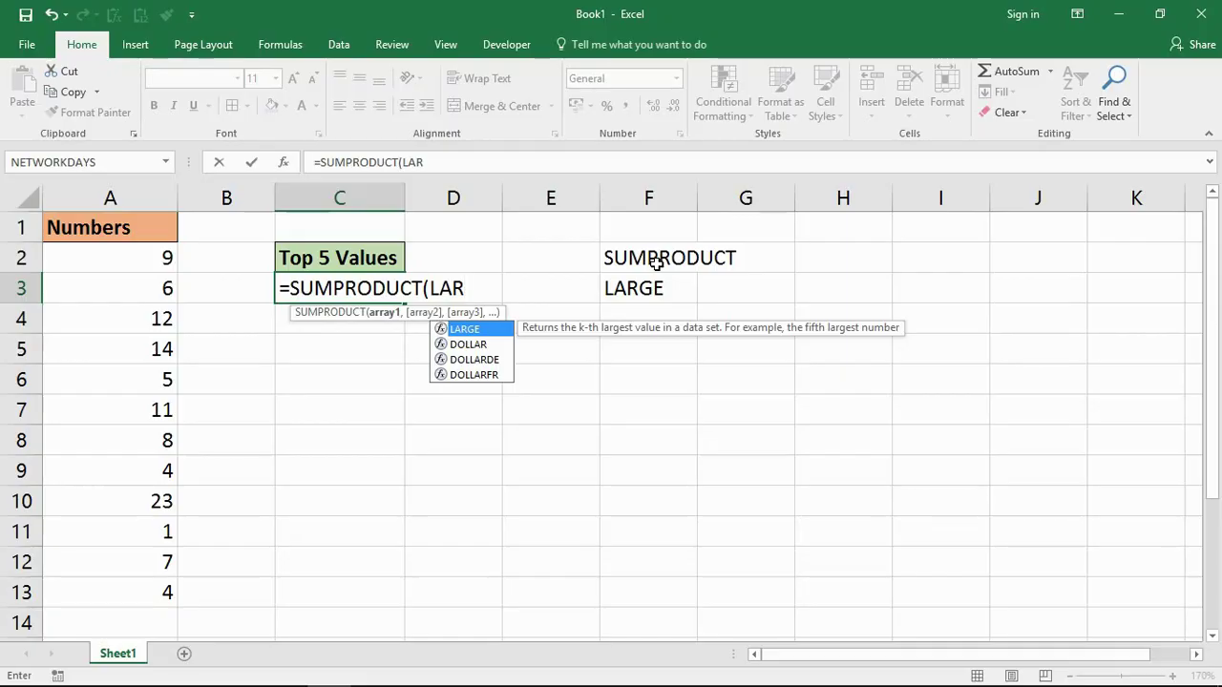
key("Tab")
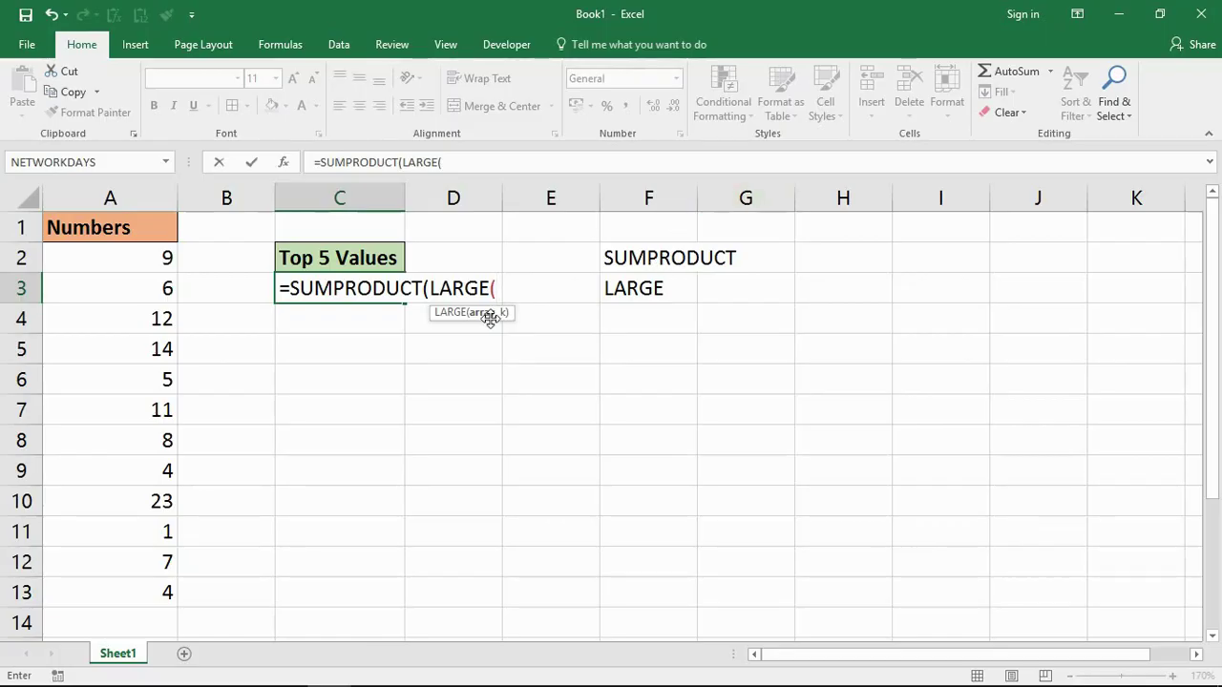
Step: Give LARGE the range A2:A13 followed by a comma, ready for the k argument
left_click(153, 264)
left_click_drag(153, 264, 124, 586)
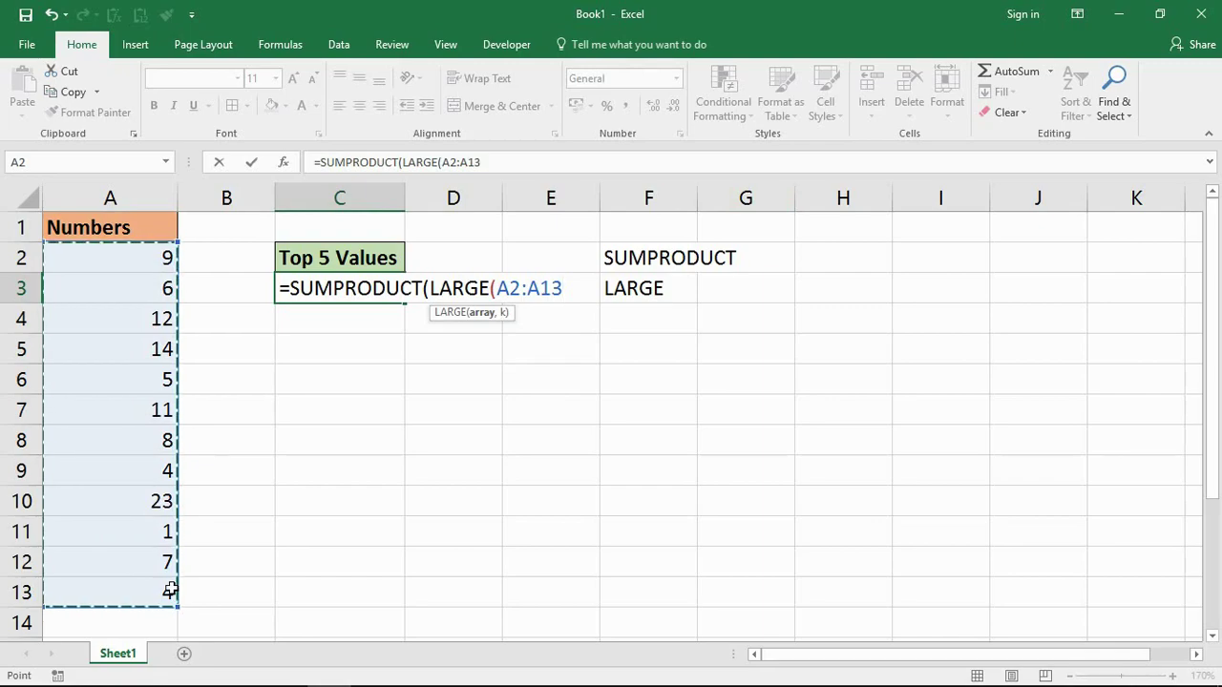
type(",{")
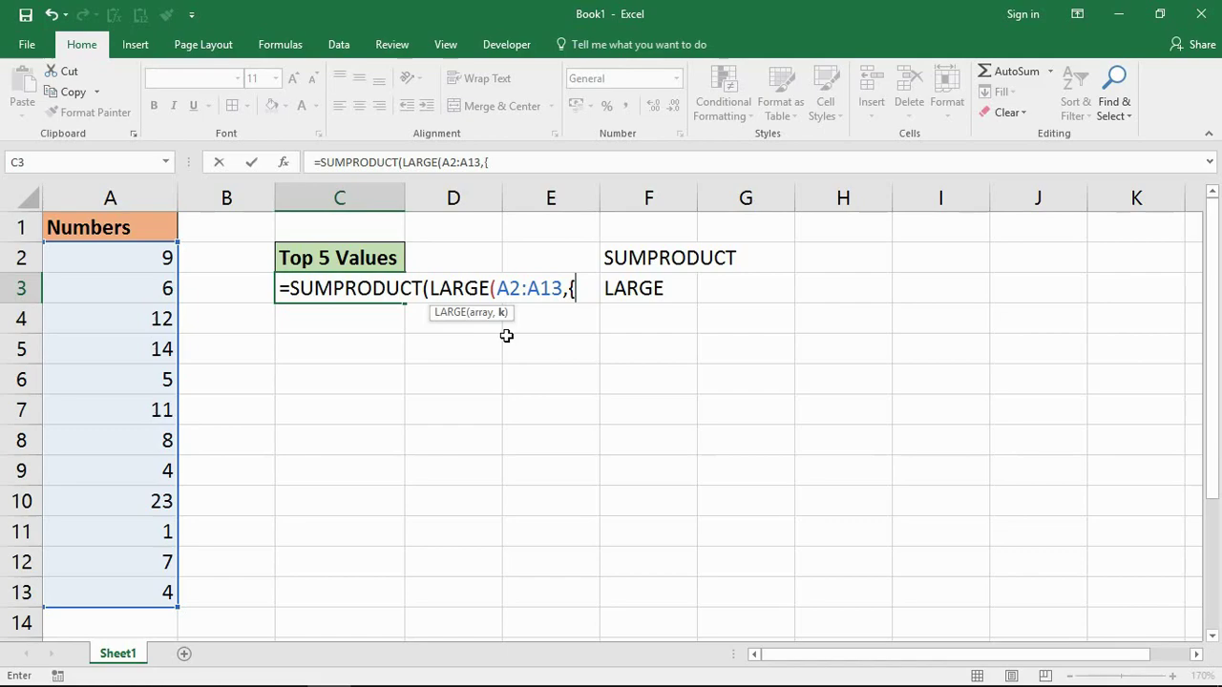
Step: Finish the formula with ranks {1,2,3,4,5} and closing parentheses, so C3 returns 69
type("1,2,3")
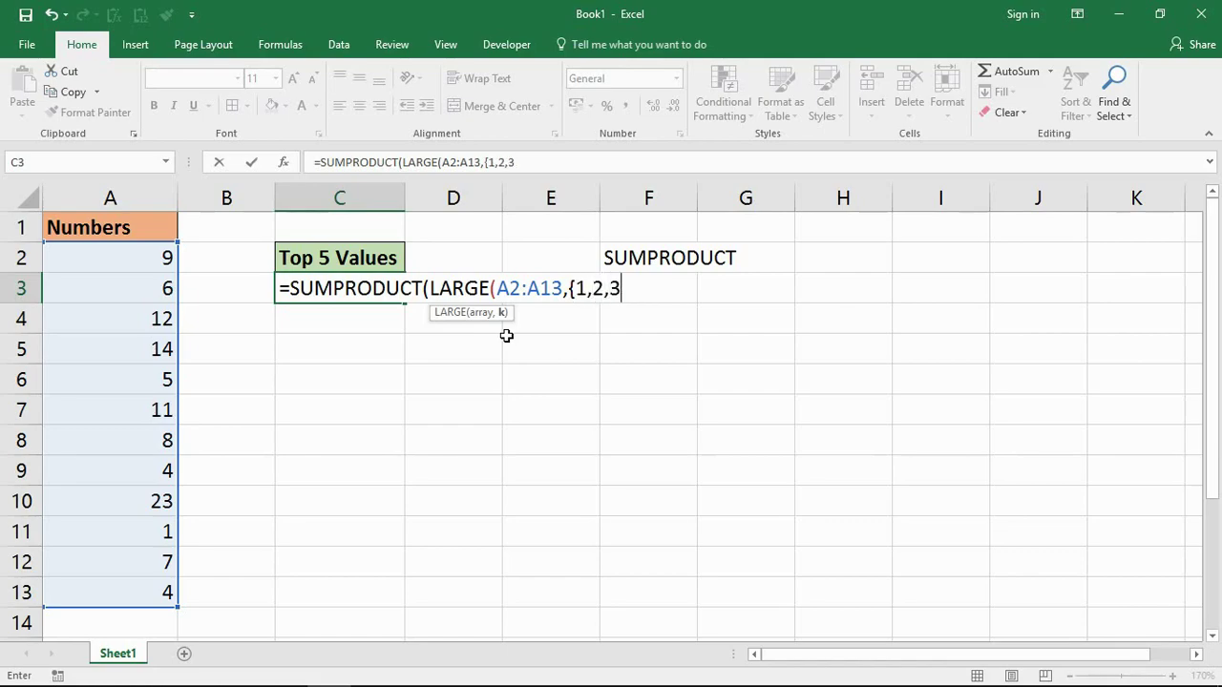
type(",4,5}")
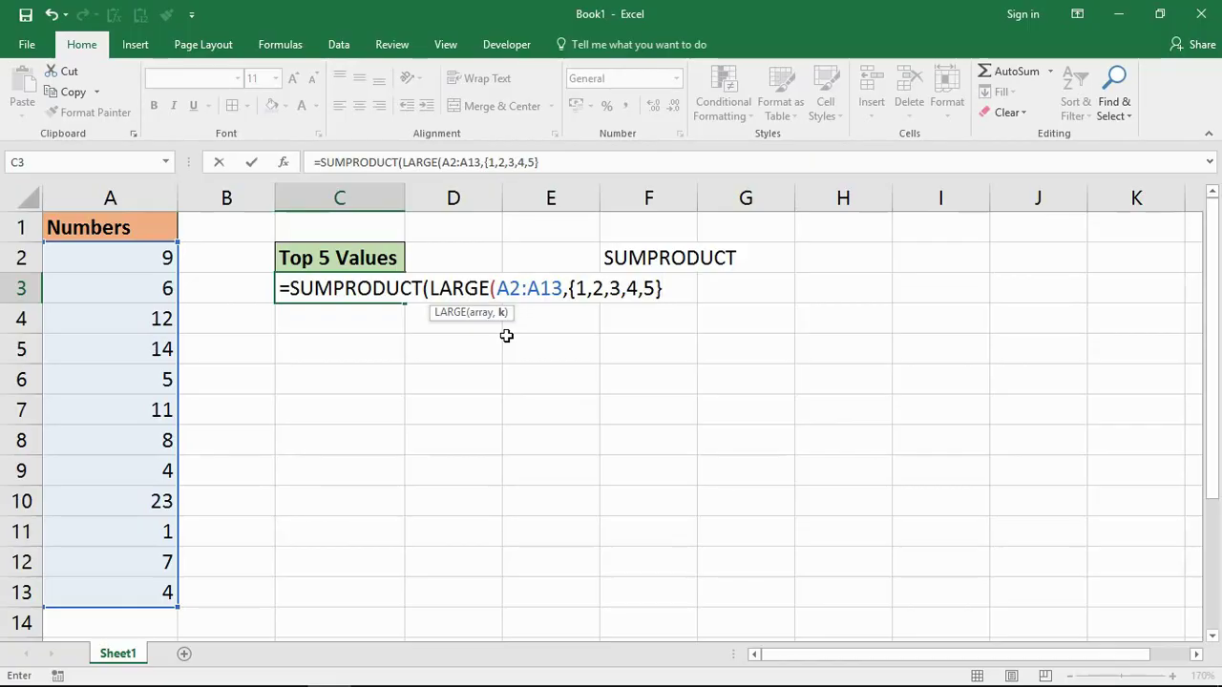
type(")")
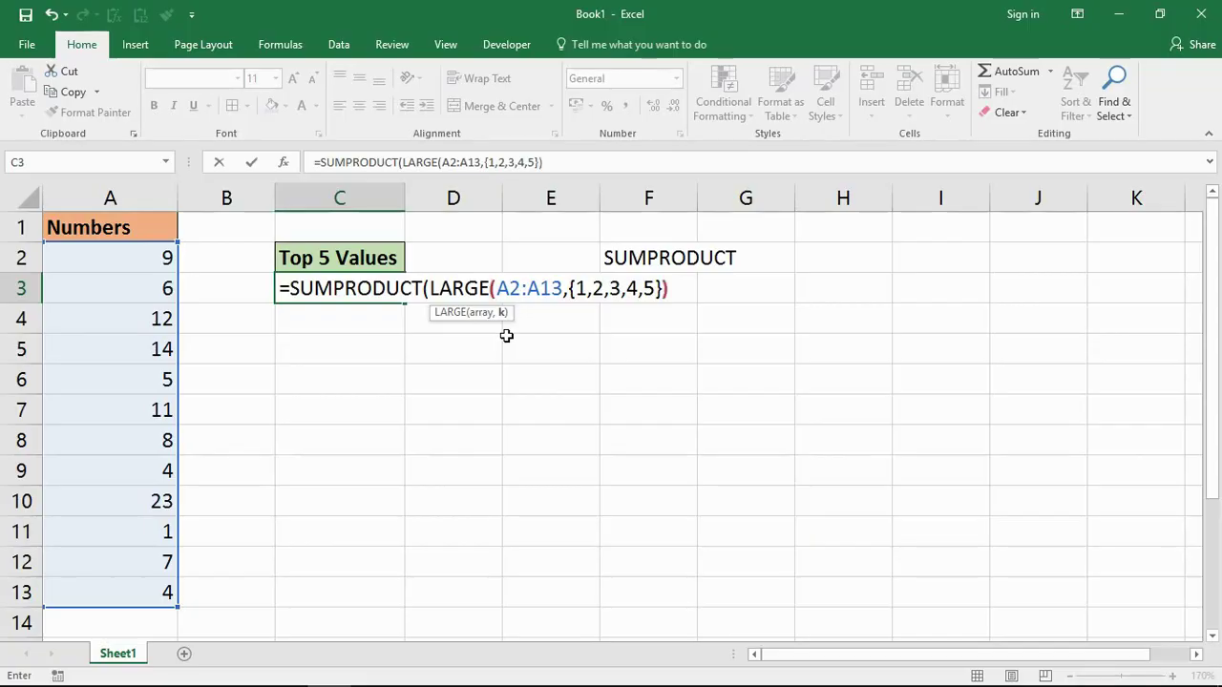
type(")")
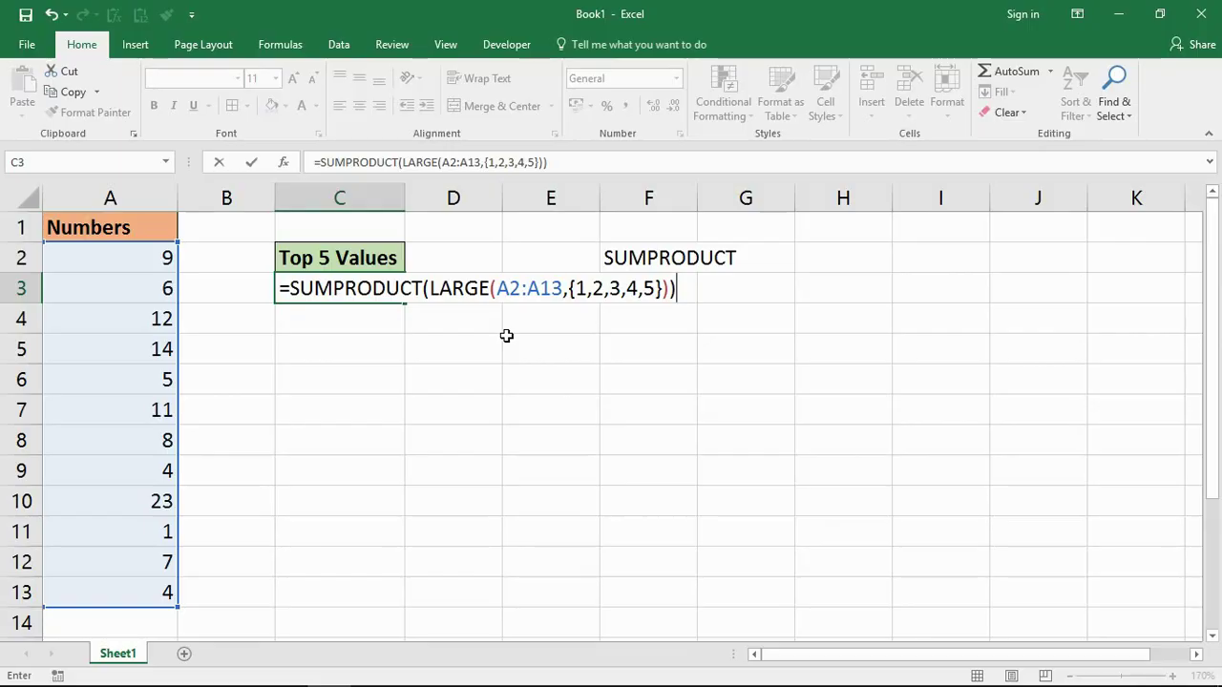
key("Return")
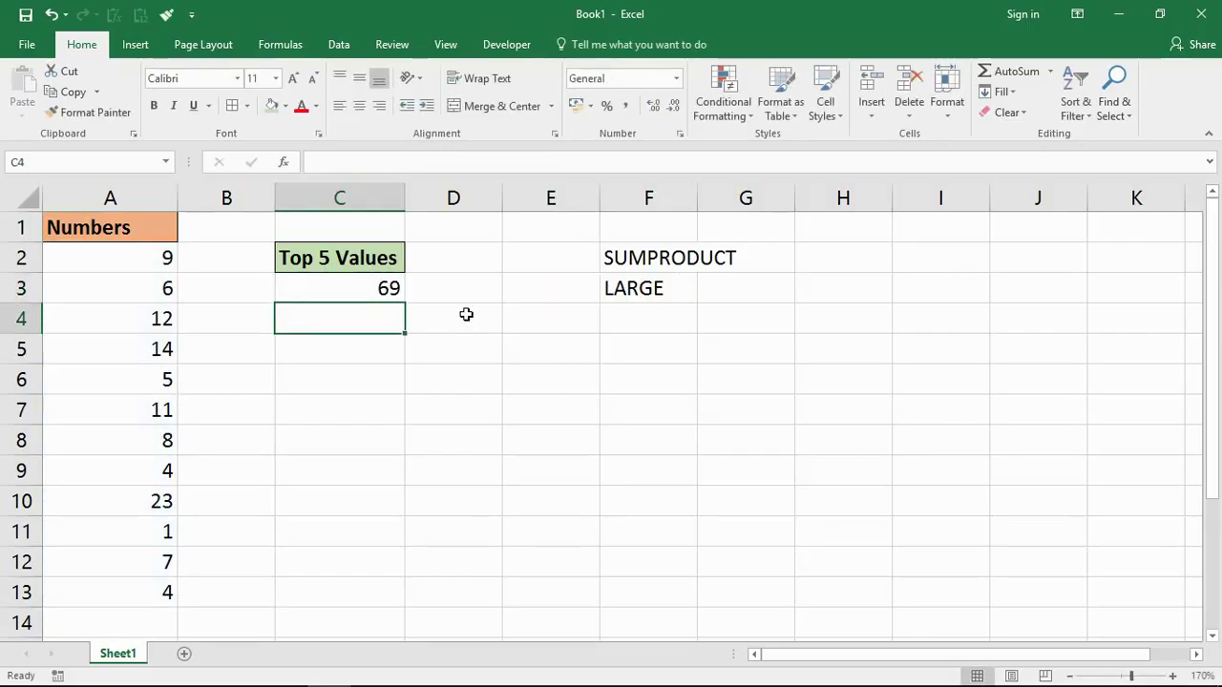
left_click(353, 288)
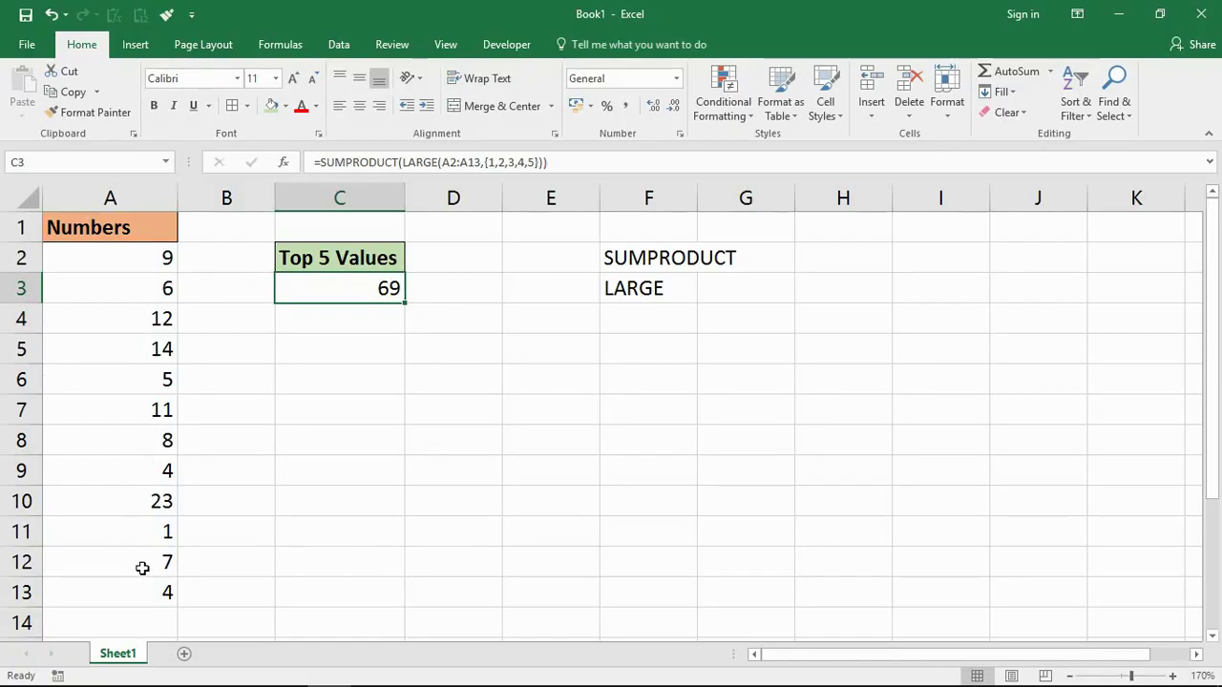
left_click(157, 256)
left_click(149, 318, "ctrl")
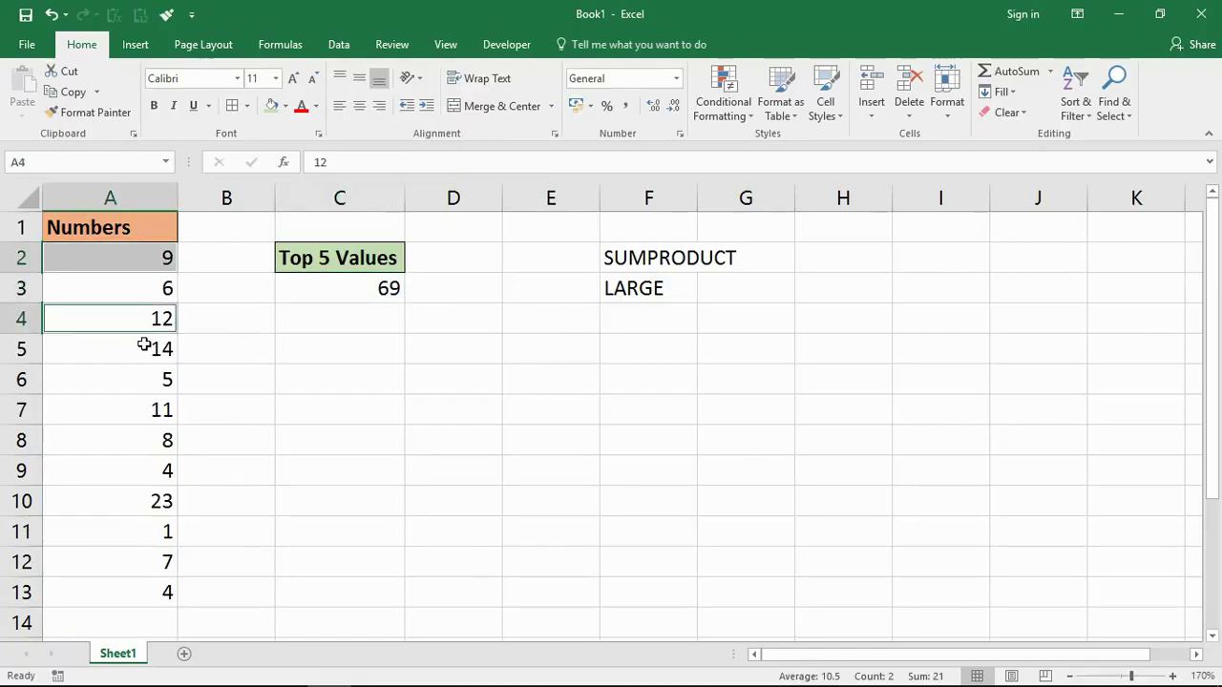
left_click(143, 349, "ctrl")
left_click(141, 409, "ctrl")
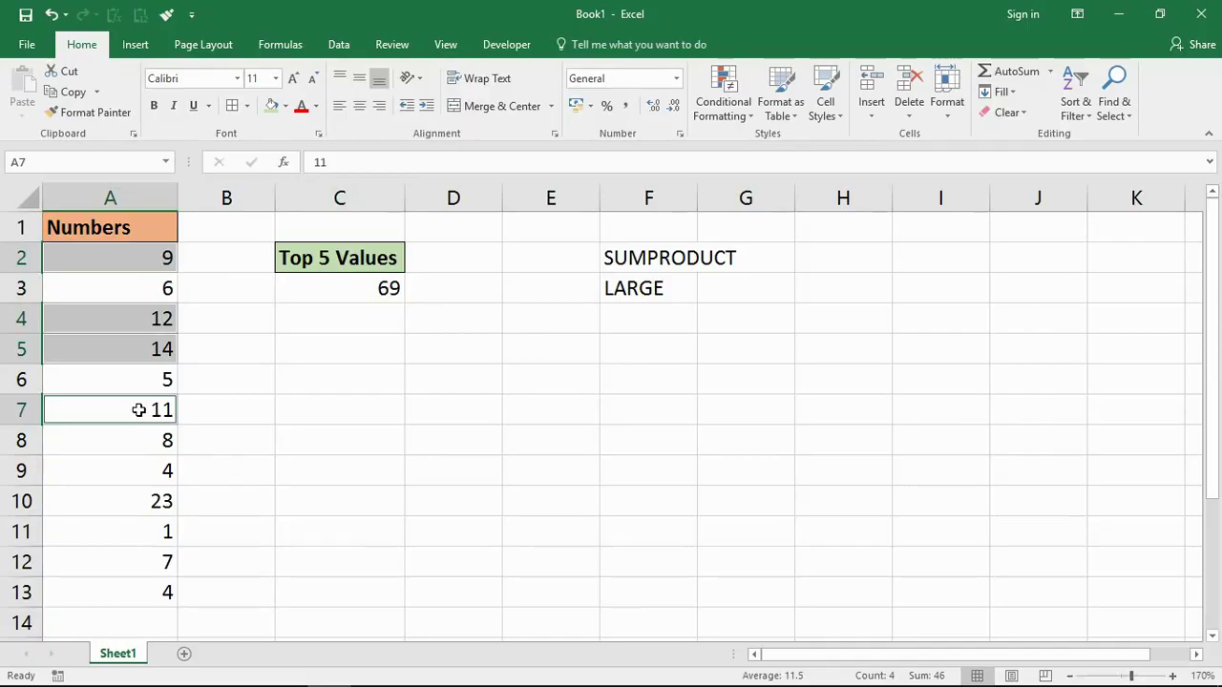
left_click(127, 494, "ctrl")
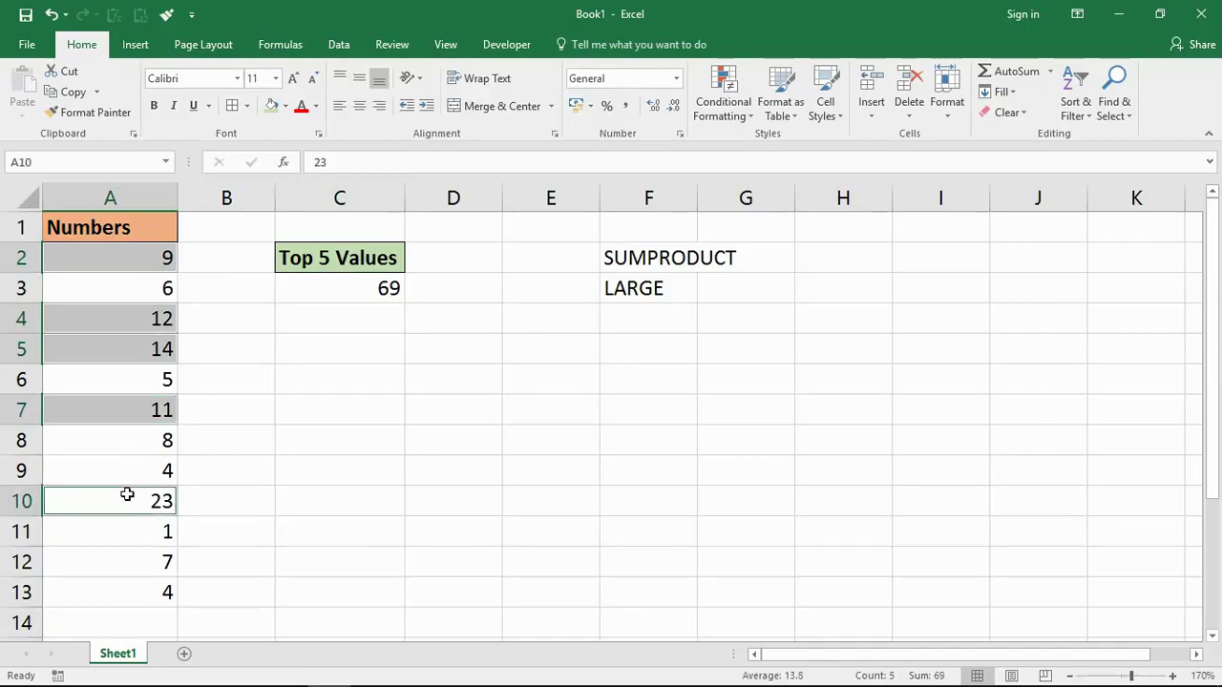
Step: Reopen C3's formula for editing and highlight the array constant 1,2,3,4,5
left_click(356, 288)
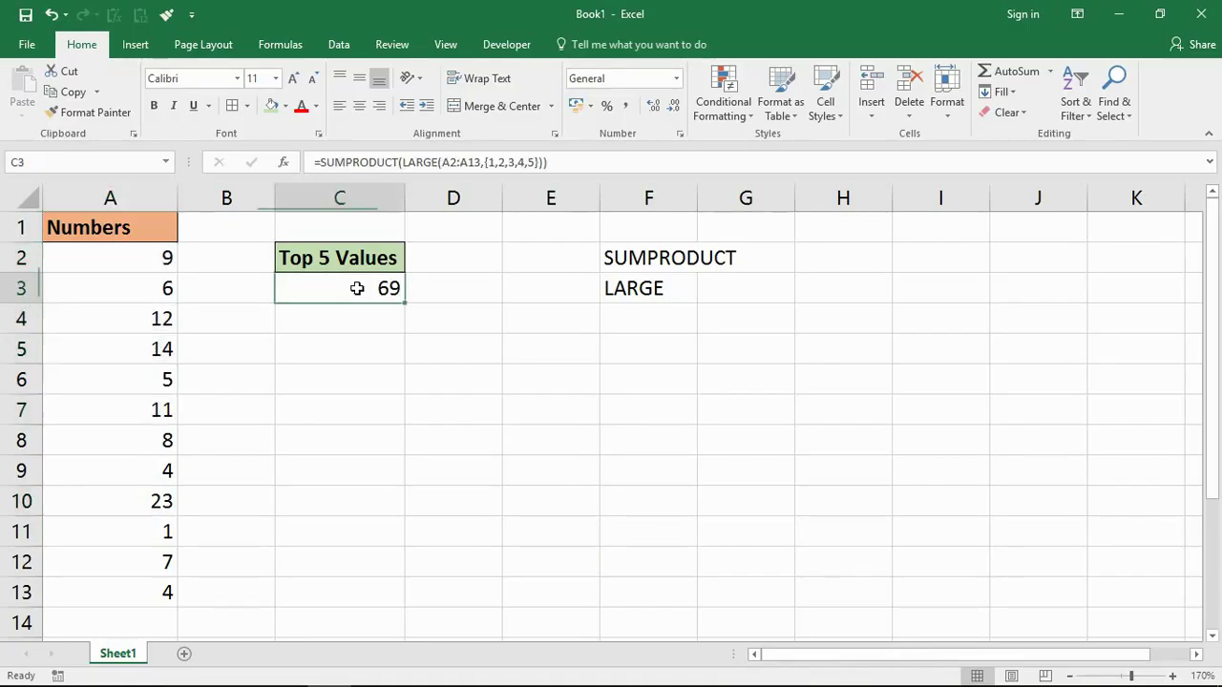
double_click(356, 288)
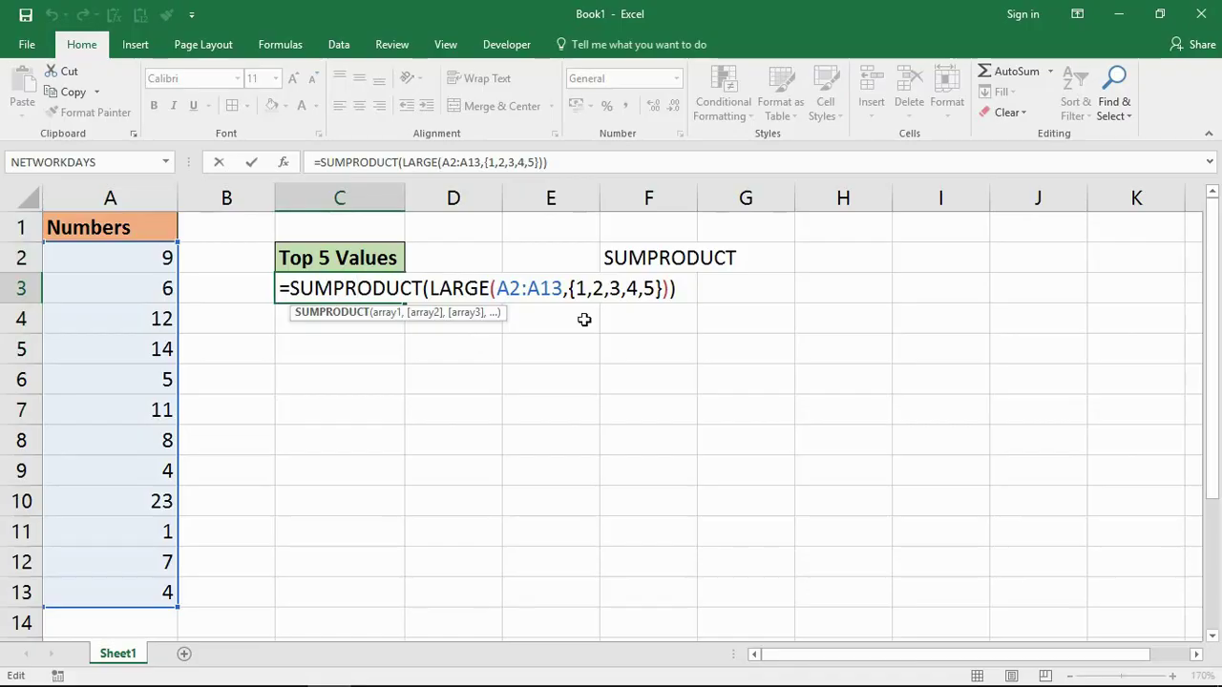
left_click_drag(576, 288, 654, 292)
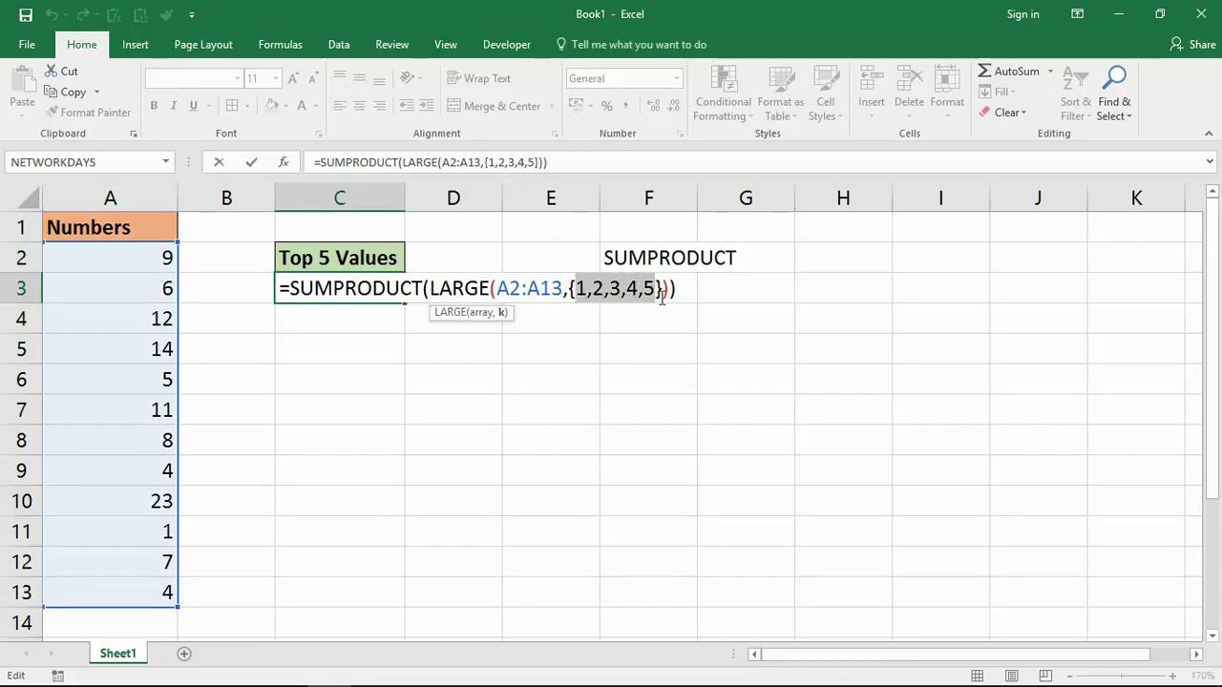